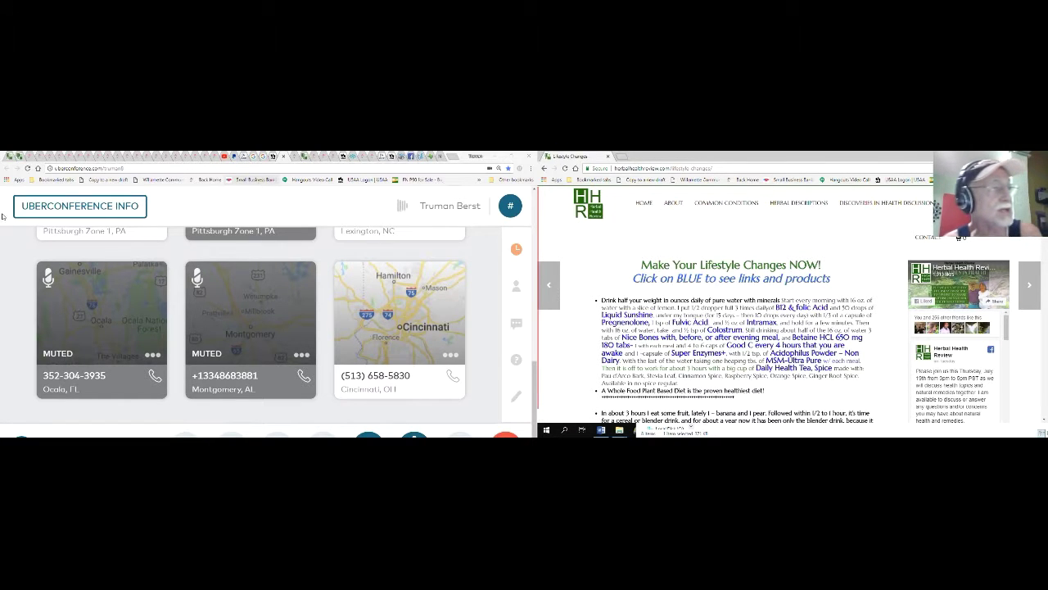
scroll(80, 233, up, 2)
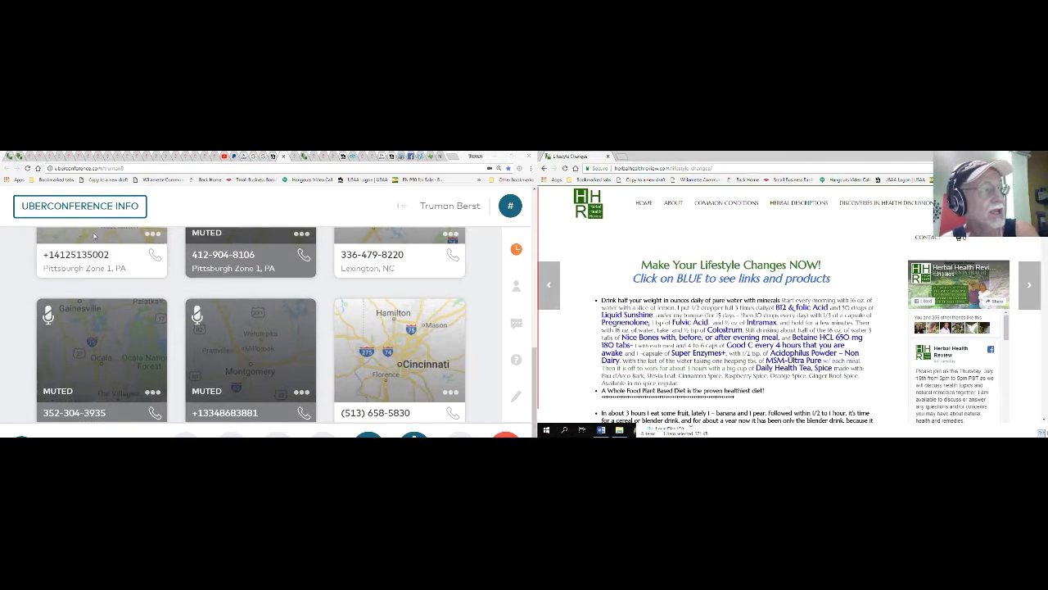
scroll(90, 233, up, 2)
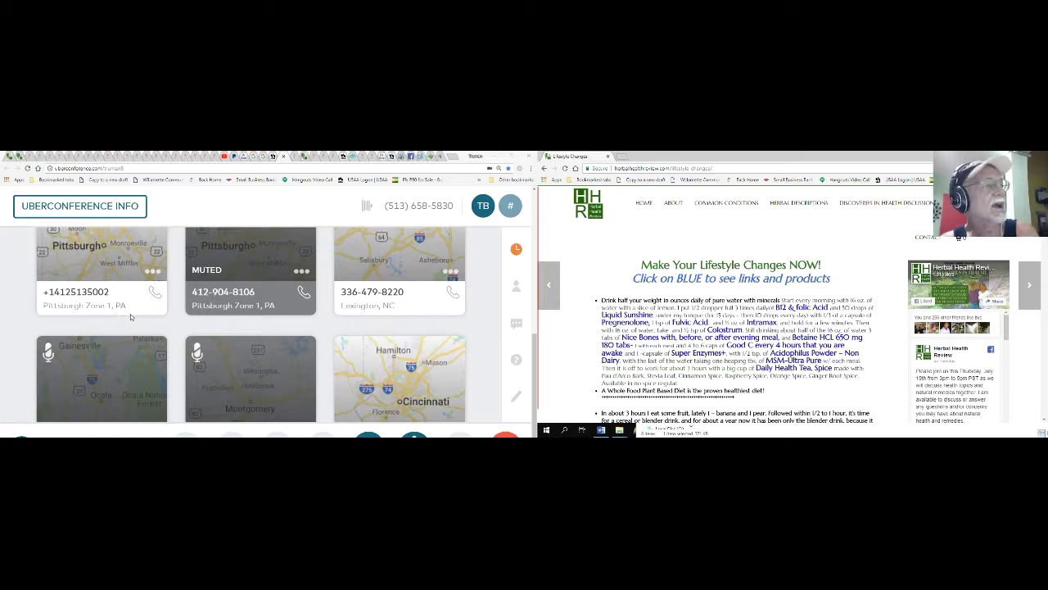
scroll(432, 397, down, 1)
mouse_move(400, 338)
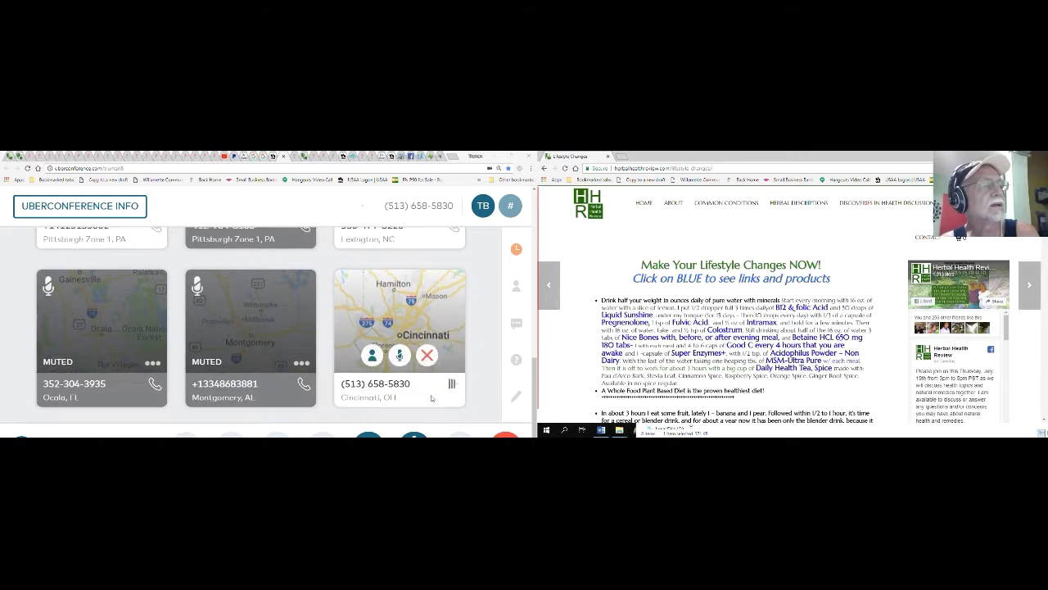
scroll(431, 397, down, 1)
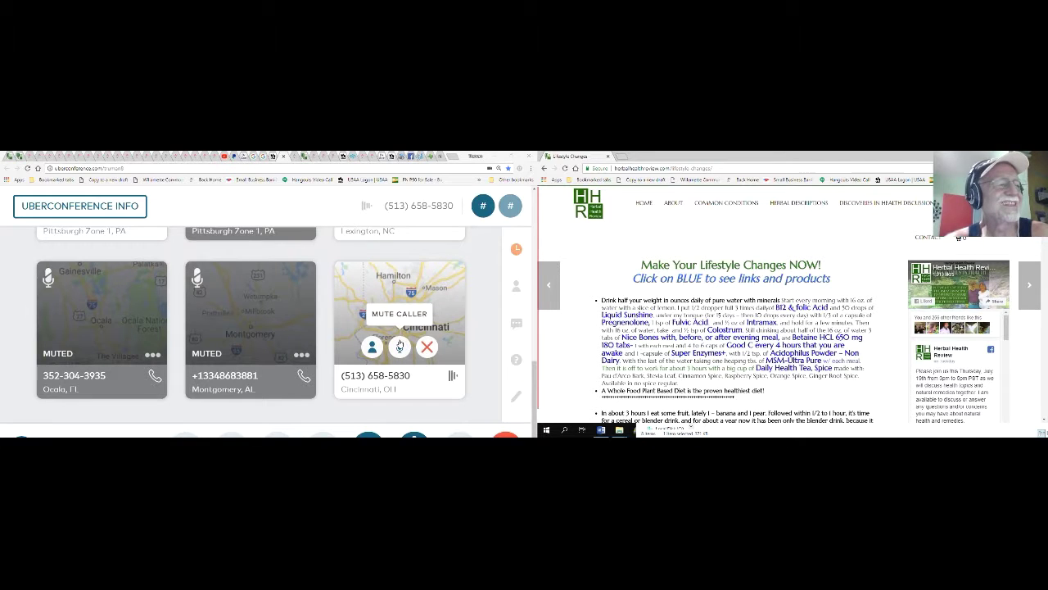
- Mute the Cincinnati caller, briefly unmuting it before muting it again
click(400, 346)
click(401, 345)
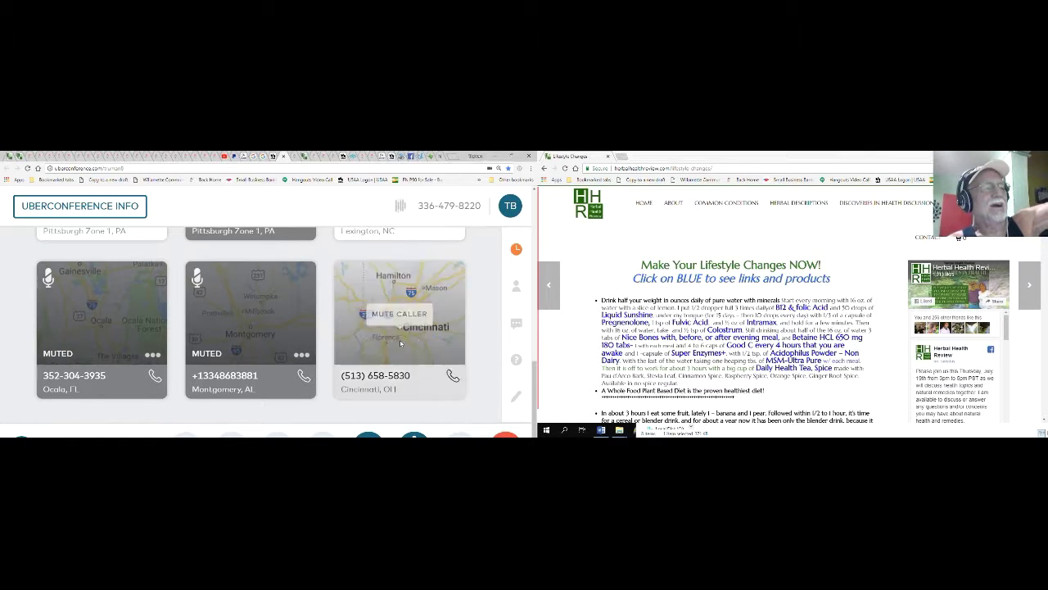
click(399, 340)
scroll(245, 344, up, 1)
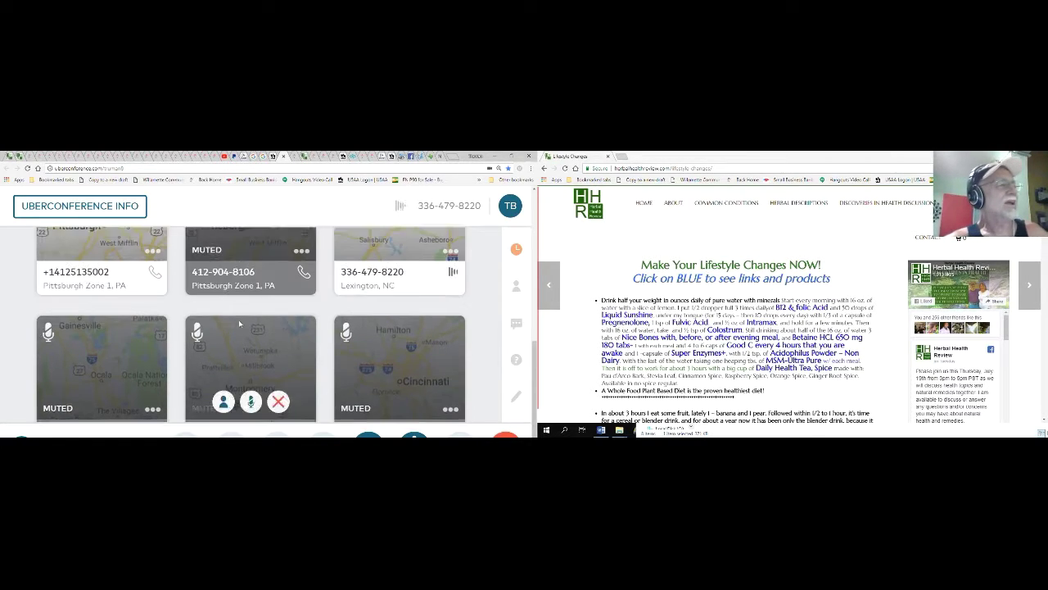
scroll(239, 320, up, 2)
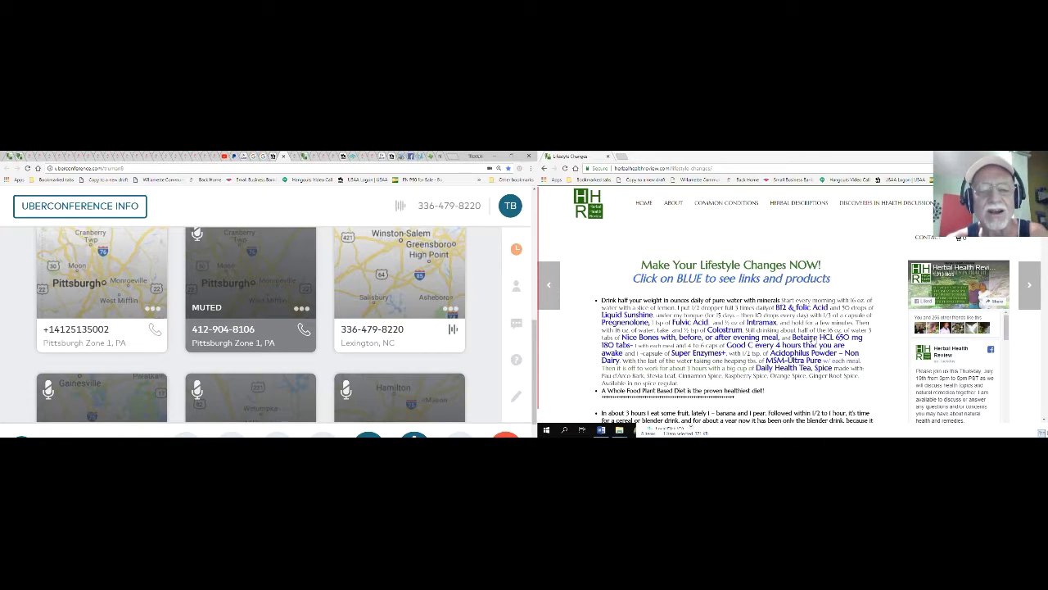
scroll(791, 363, down, 1)
scroll(791, 363, down, 1)
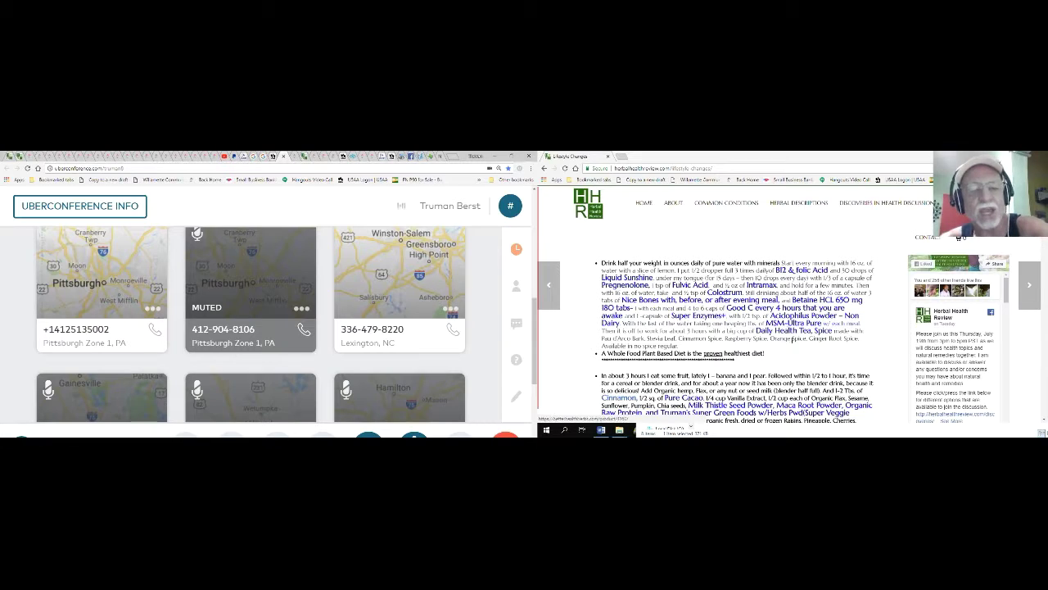
scroll(737, 336, down, 3)
scroll(737, 336, down, 3)
scroll(737, 336, down, 2)
scroll(803, 378, down, 2)
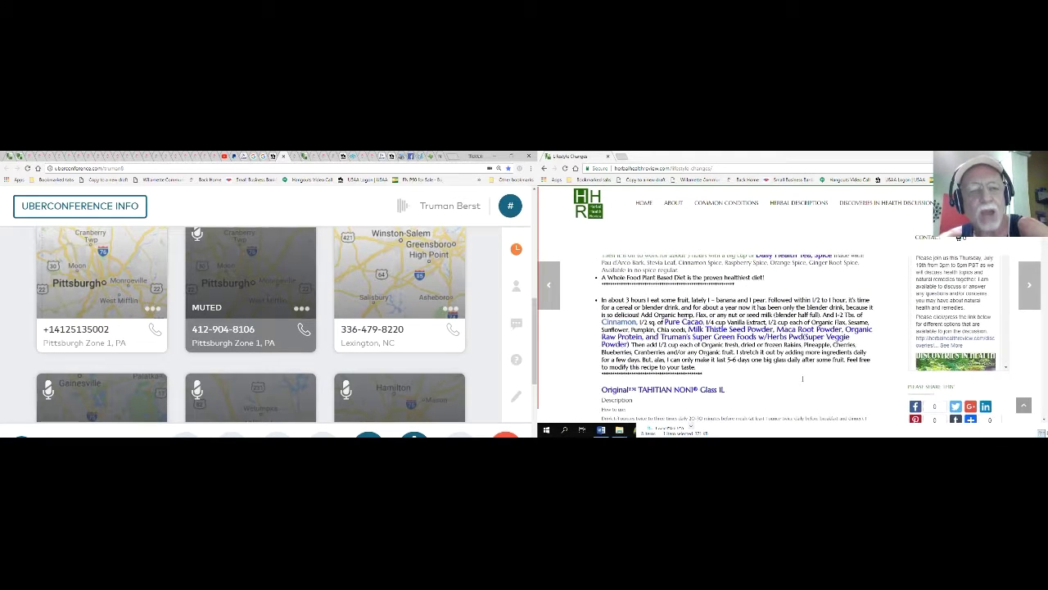
scroll(819, 344, down, 2)
scroll(854, 312, up, 3)
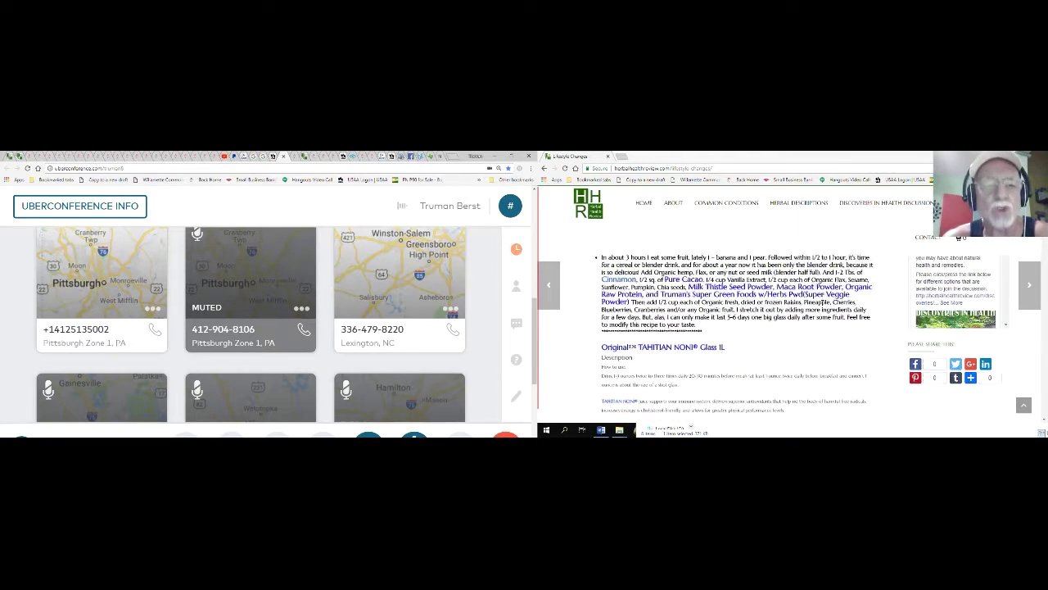
scroll(868, 328, up, 2)
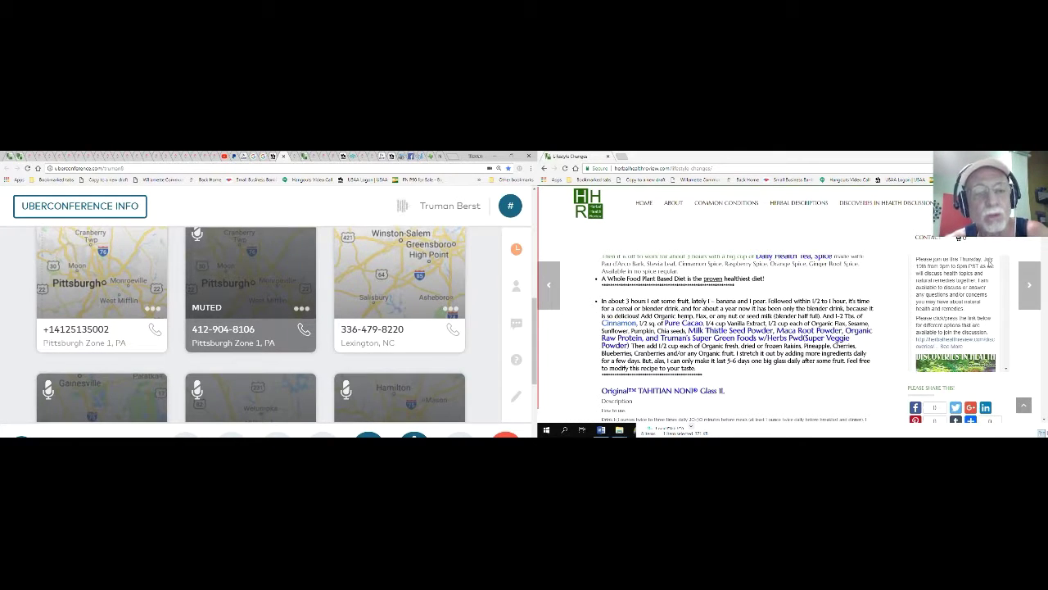
scroll(1040, 399, down, 1)
scroll(744, 327, down, 2)
scroll(743, 328, down, 1)
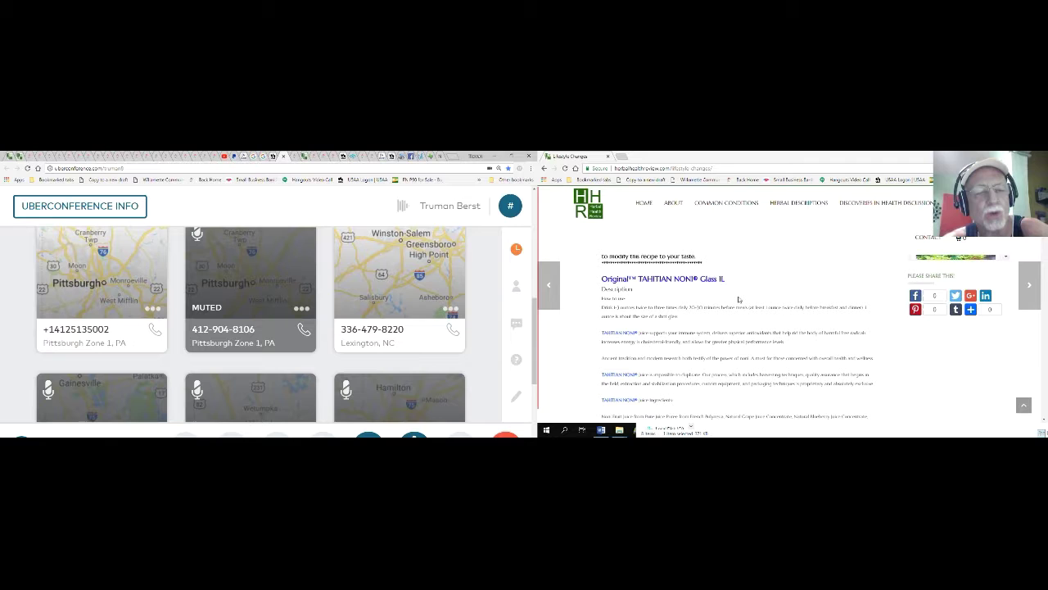
scroll(737, 299, down, 3)
scroll(734, 305, down, 3)
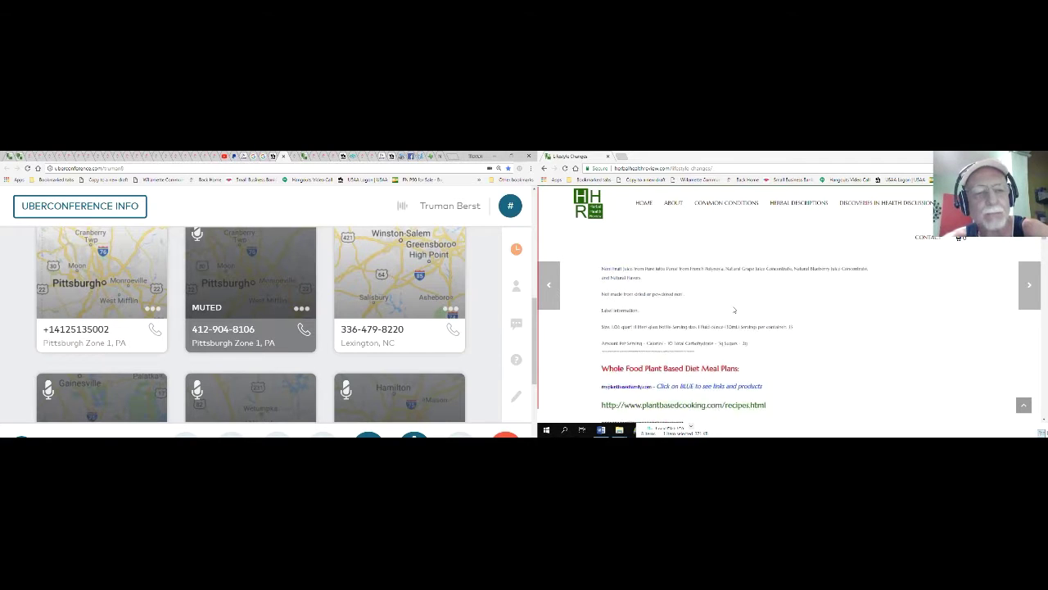
scroll(734, 304, down, 3)
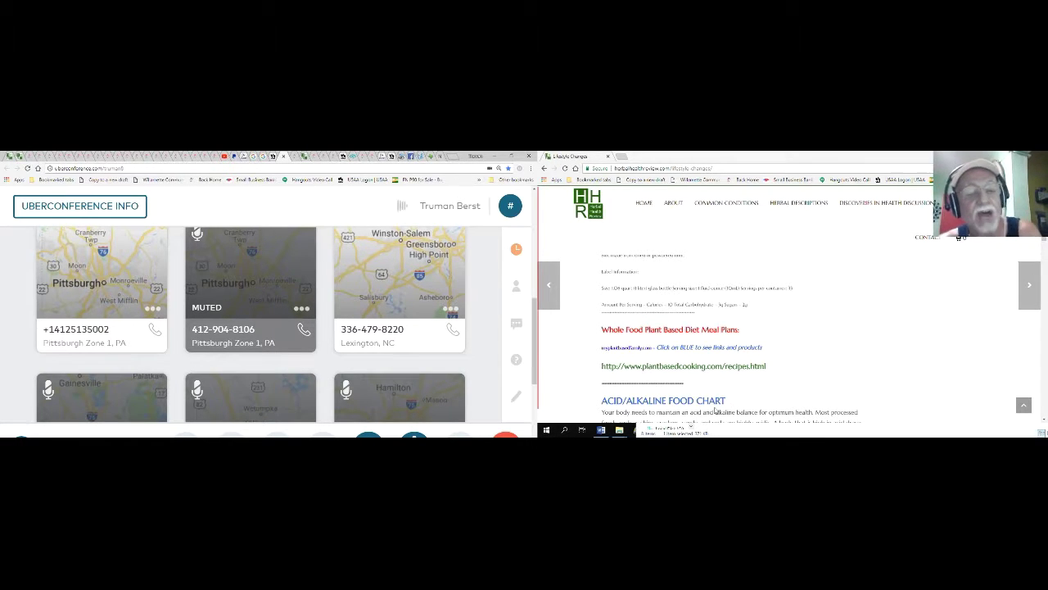
scroll(733, 405, down, 2)
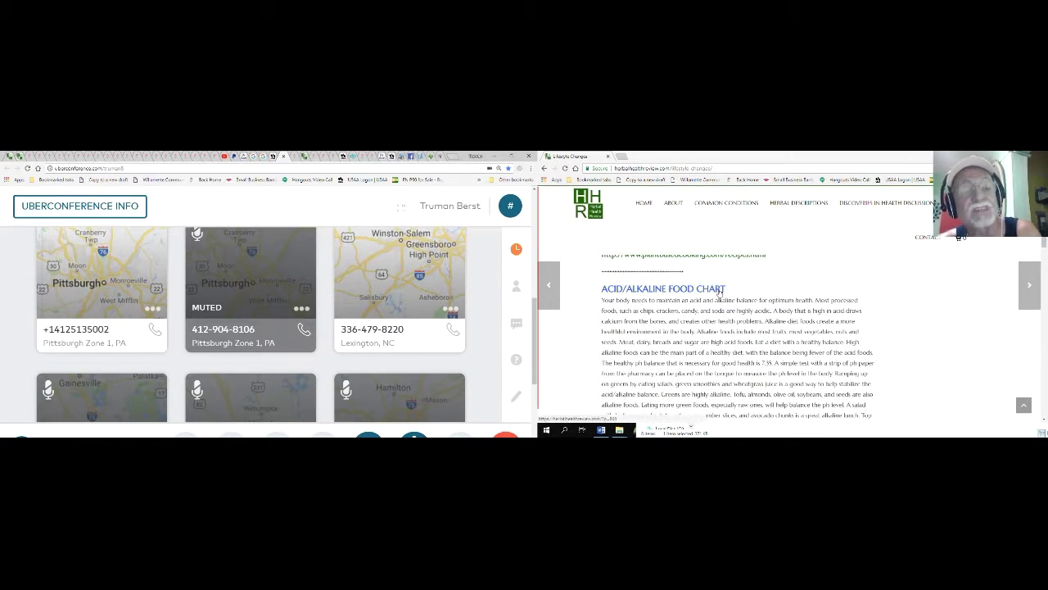
scroll(720, 293, down, 2)
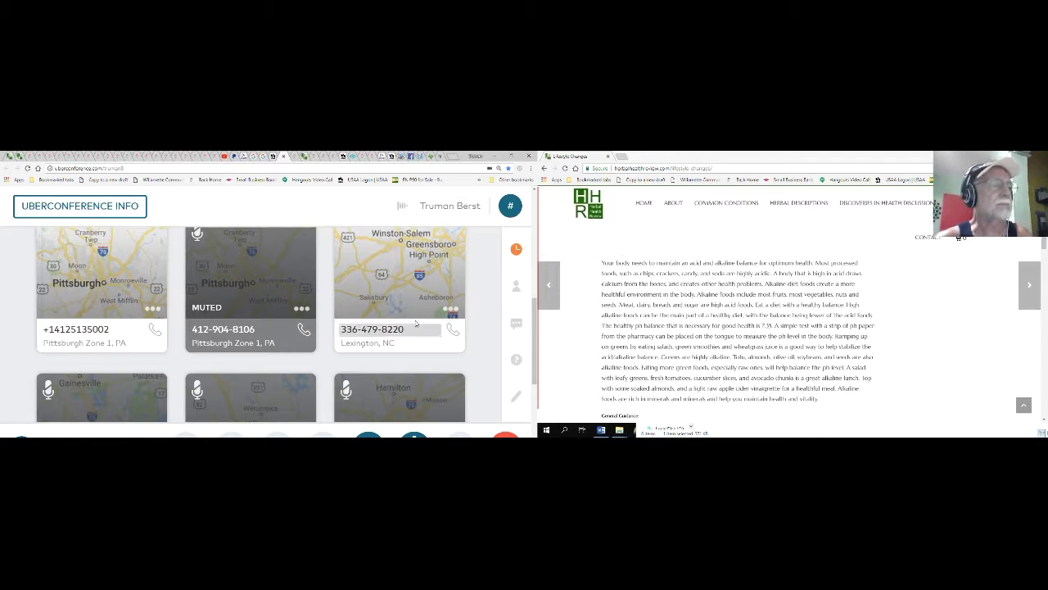
mouse_move(400, 279)
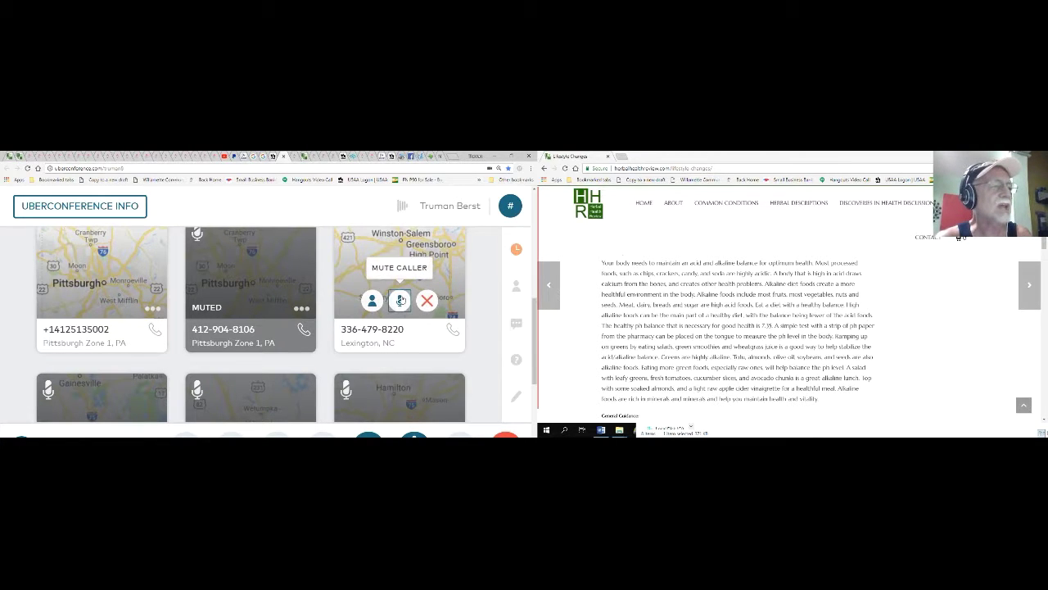
click(401, 301)
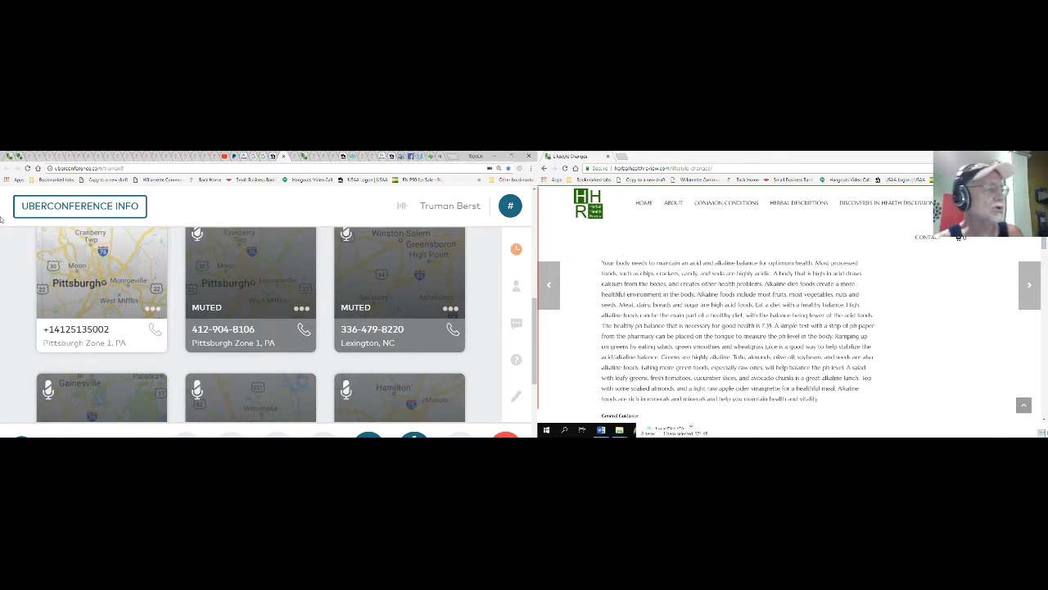
mouse_move(98, 288)
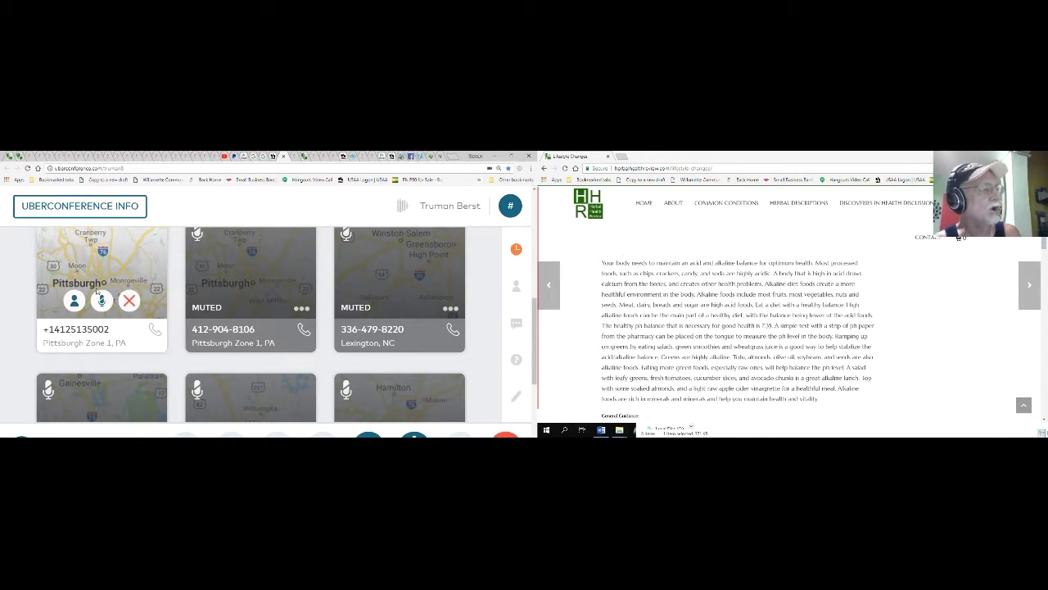
click(100, 300)
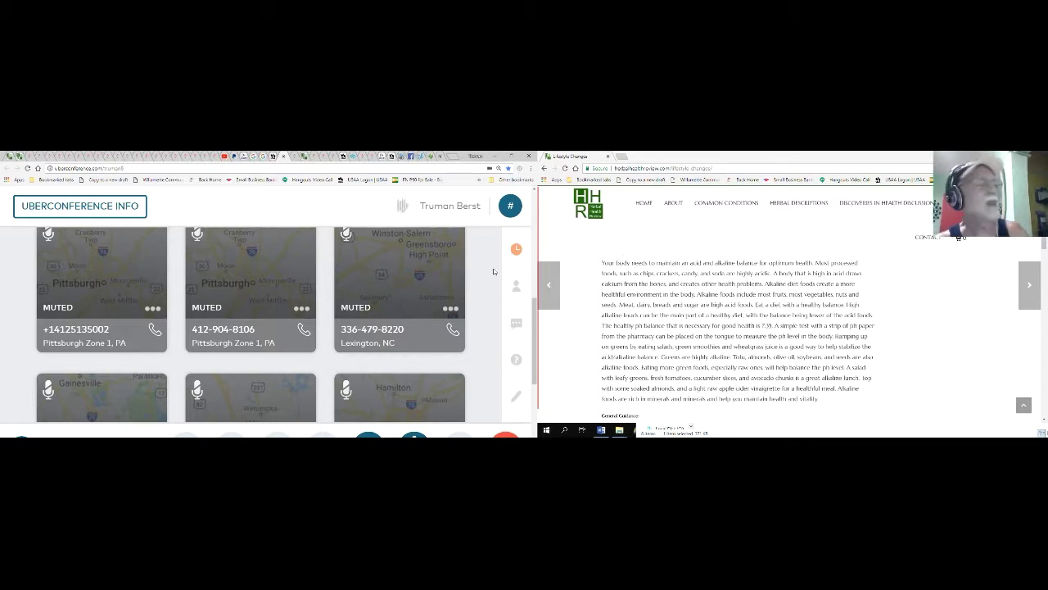
scroll(493, 270, up, 2)
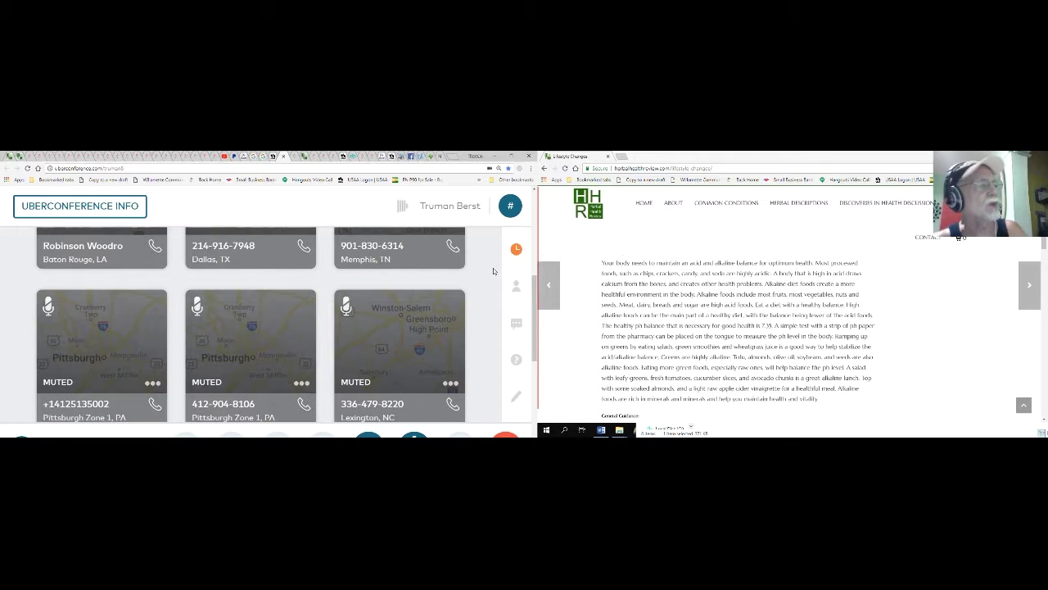
scroll(493, 270, down, 1)
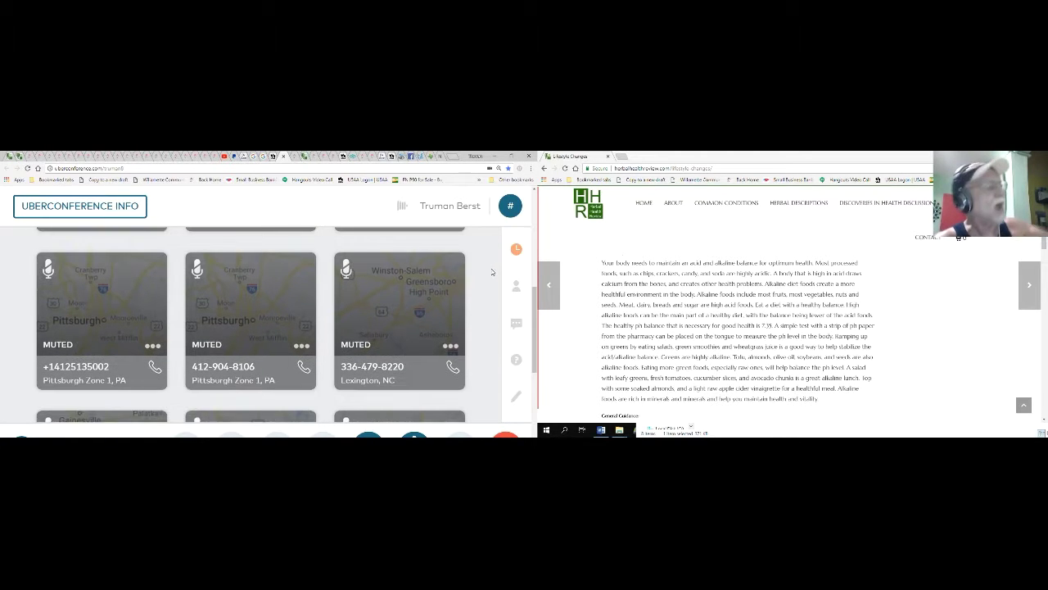
scroll(492, 271, down, 2)
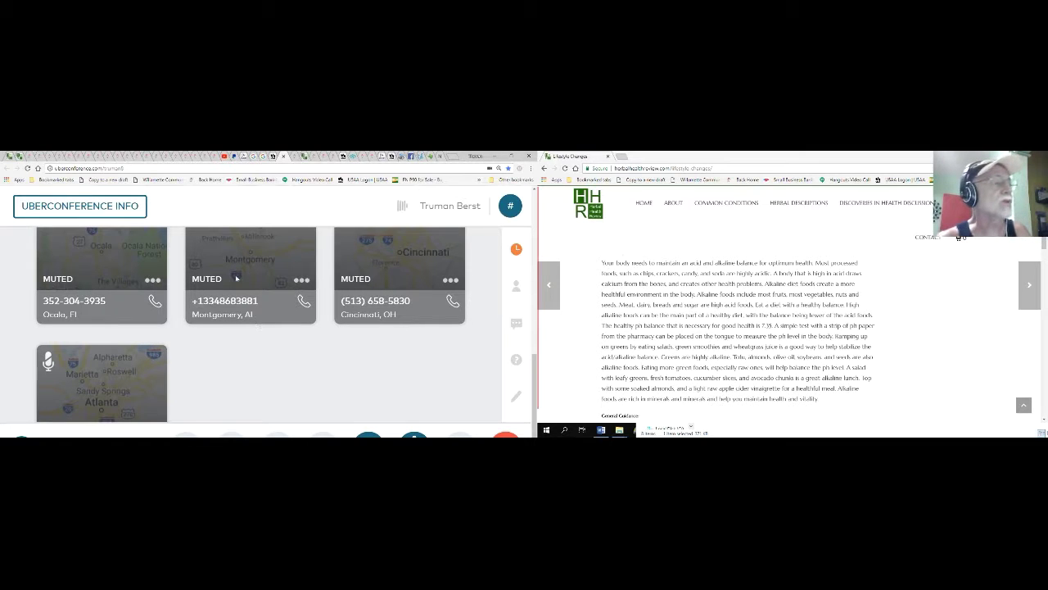
mouse_move(251, 273)
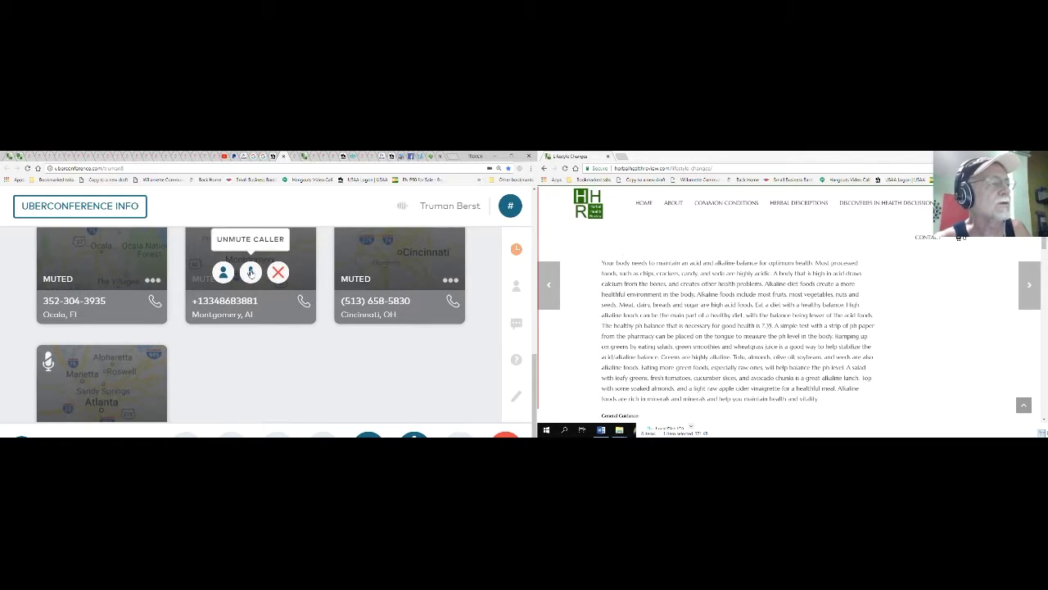
- Unmute the Montgomery, AL caller so they can speak
click(250, 273)
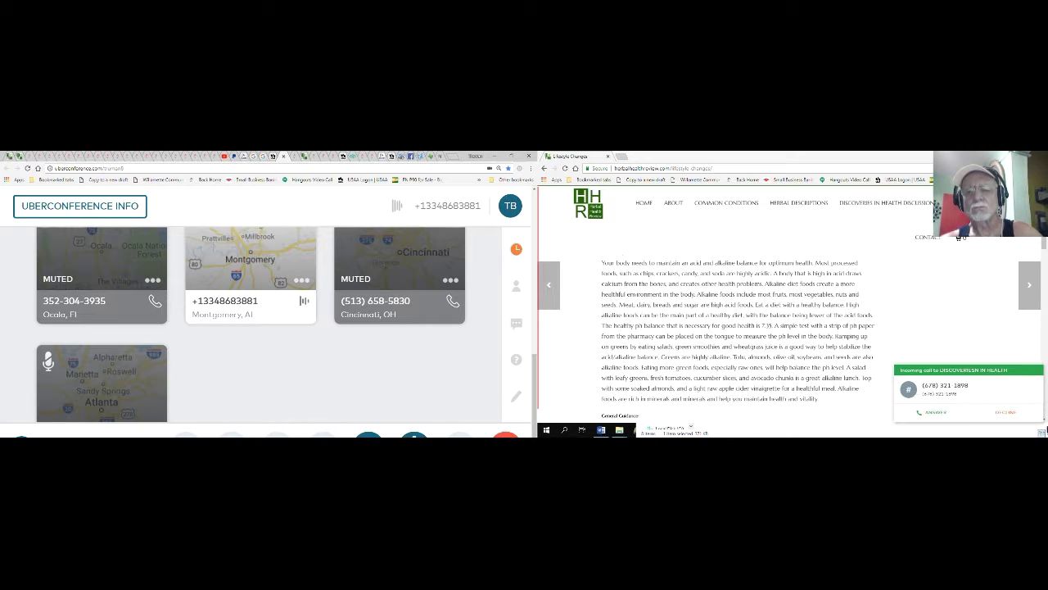
- Decline the incoming call so its alert disappears
click(1006, 412)
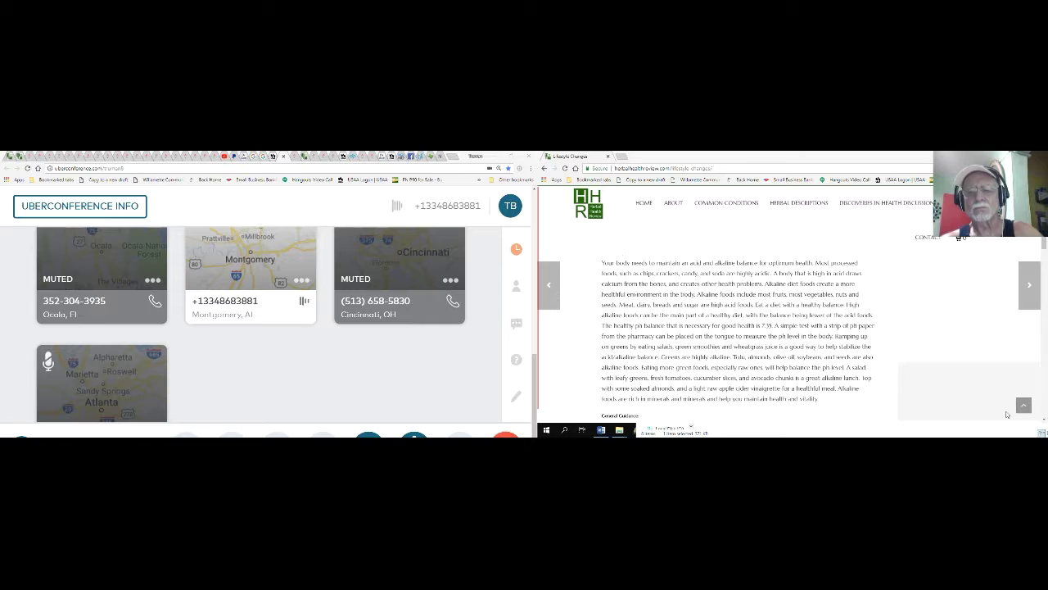